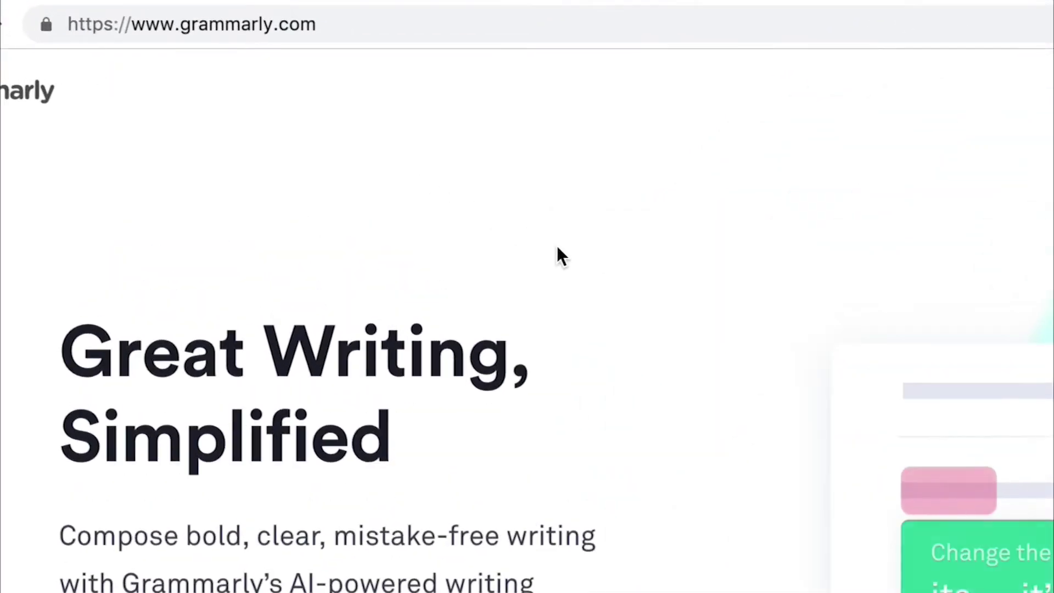
Sign up for a free Grammarly account with your e-mail and add the Grammarly extension to Chrome
left_click(255, 457)
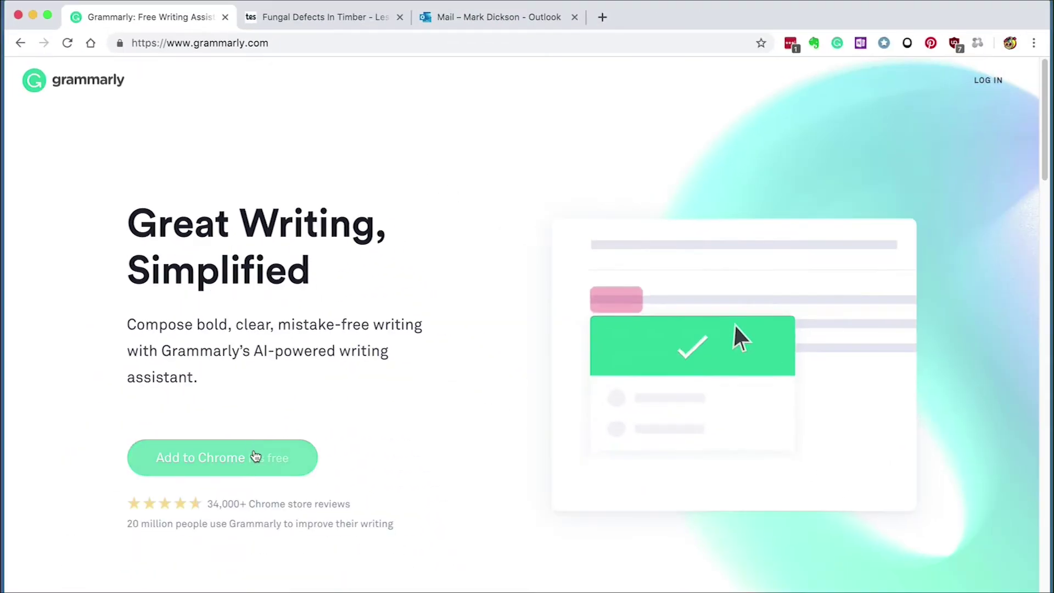
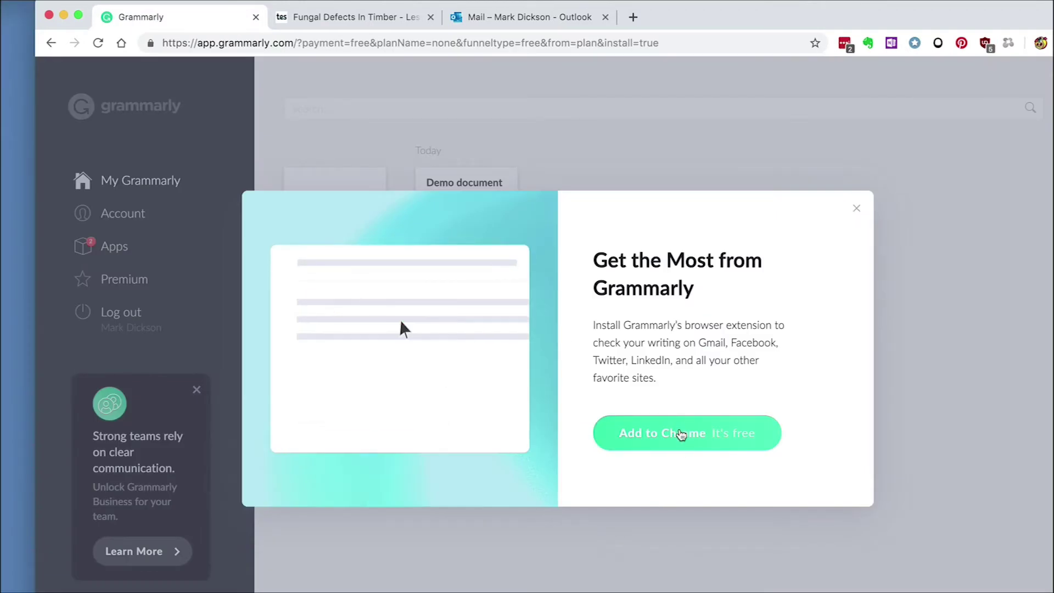
left_click(681, 434)
left_click(868, 154)
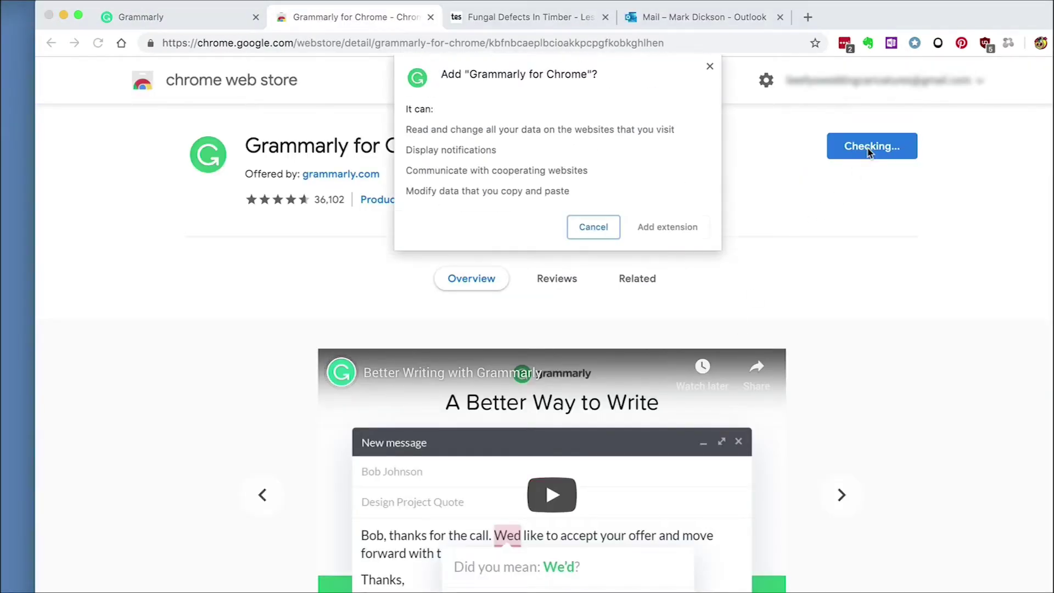
left_click(686, 225)
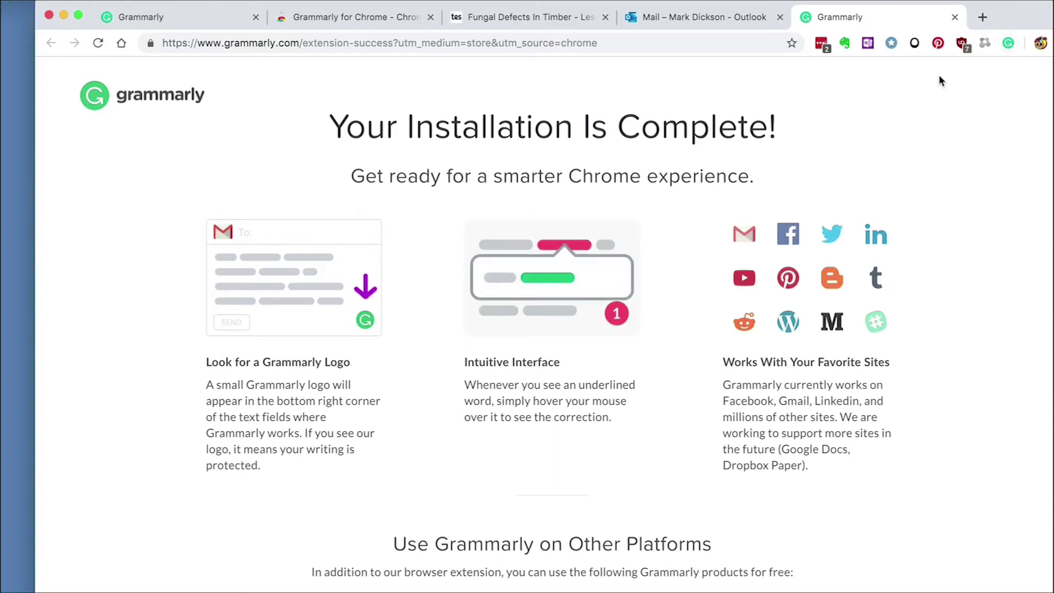
left_click(220, 17)
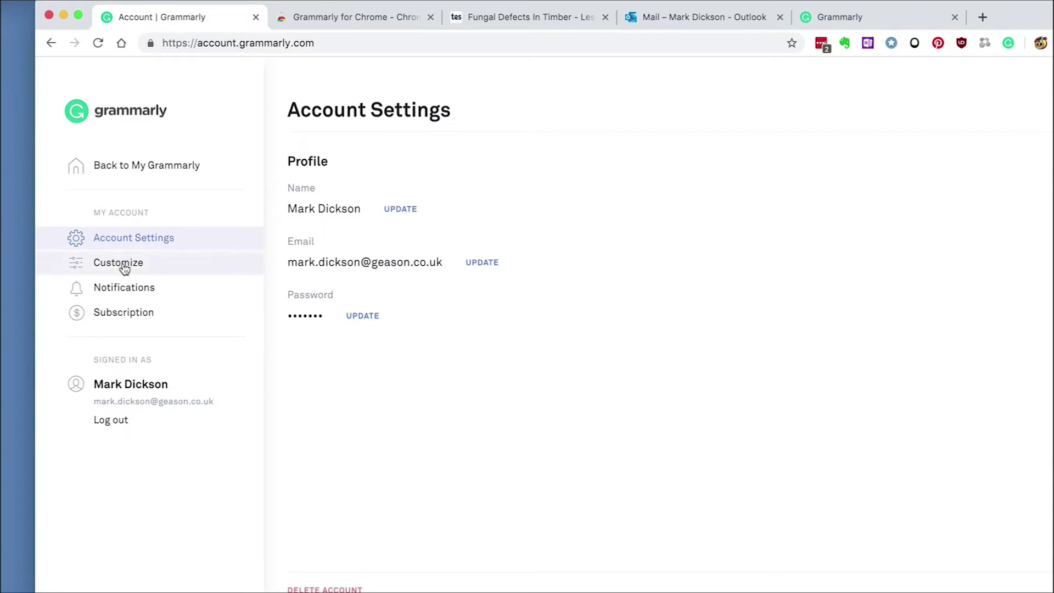
Choose British English under 'I write in' in the account's Customize settings
left_click(123, 265)
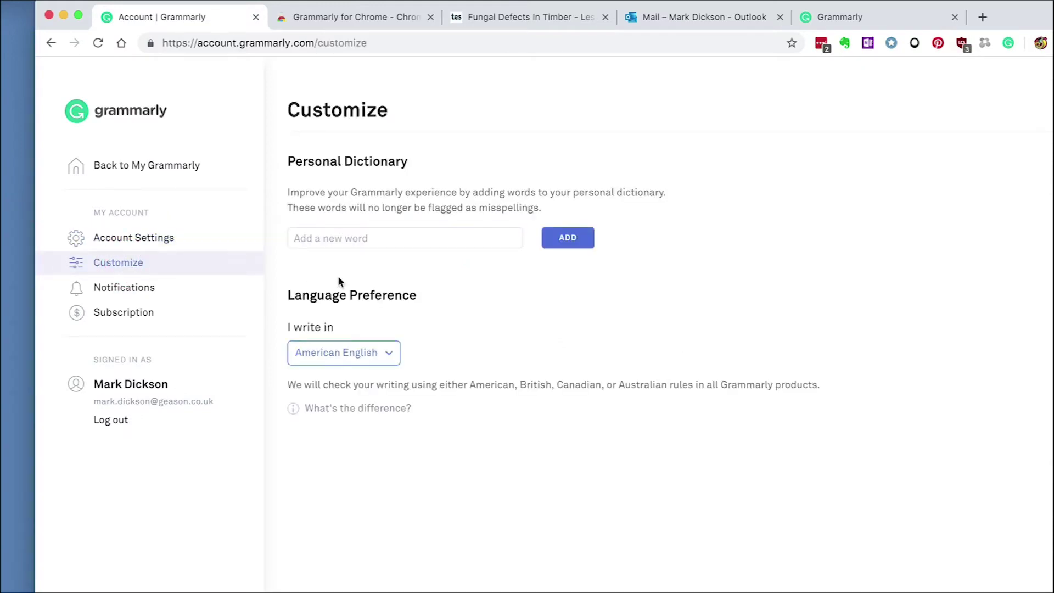
left_click(392, 358)
left_click(363, 391)
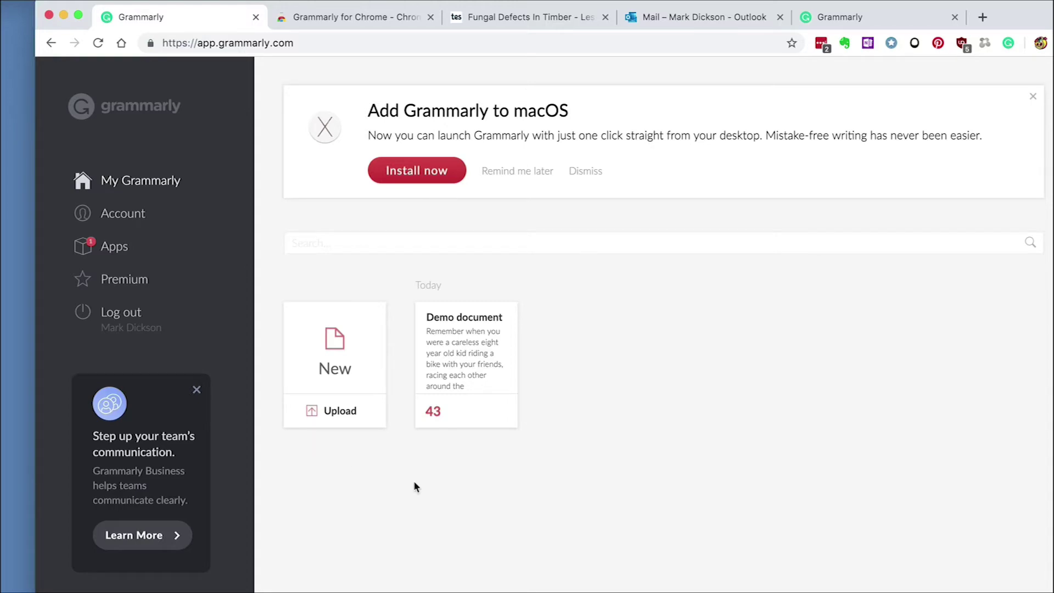
Open the Demo document and scroll through its text
left_click(470, 356)
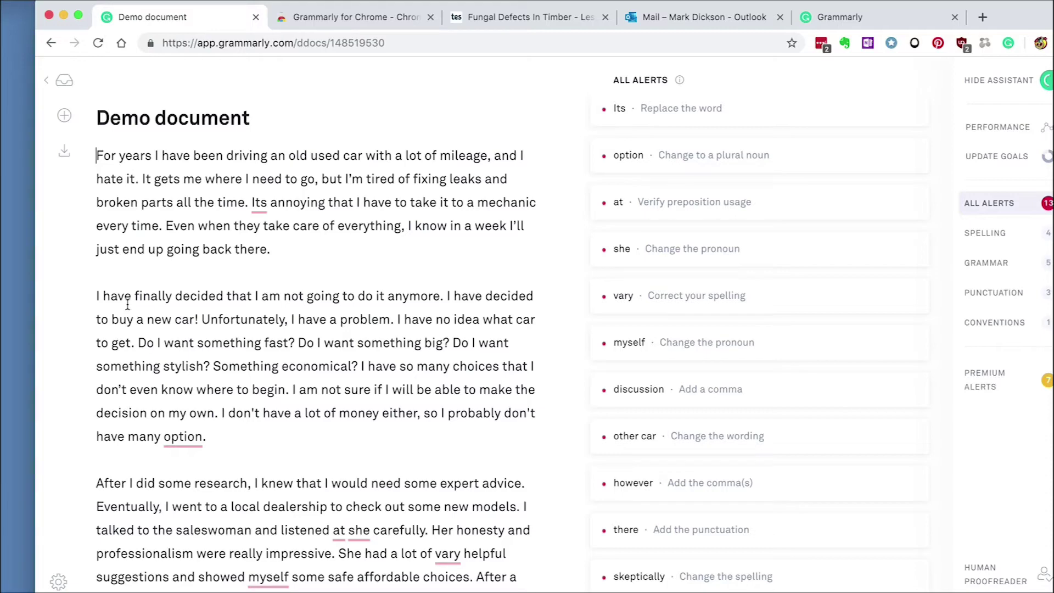
scroll(127, 304, "down", 5)
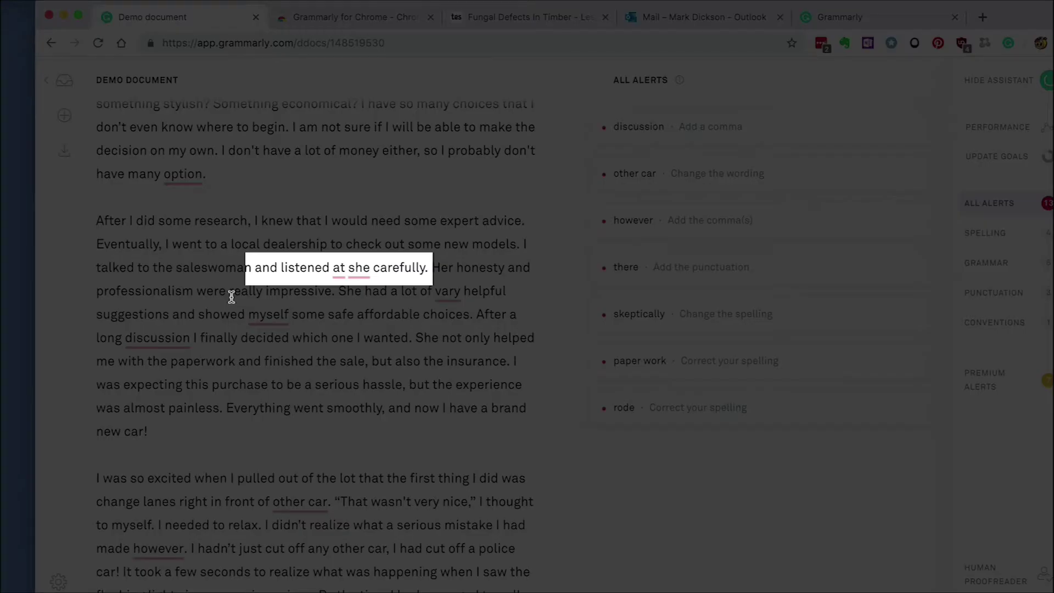
scroll(567, 546, "up", 5)
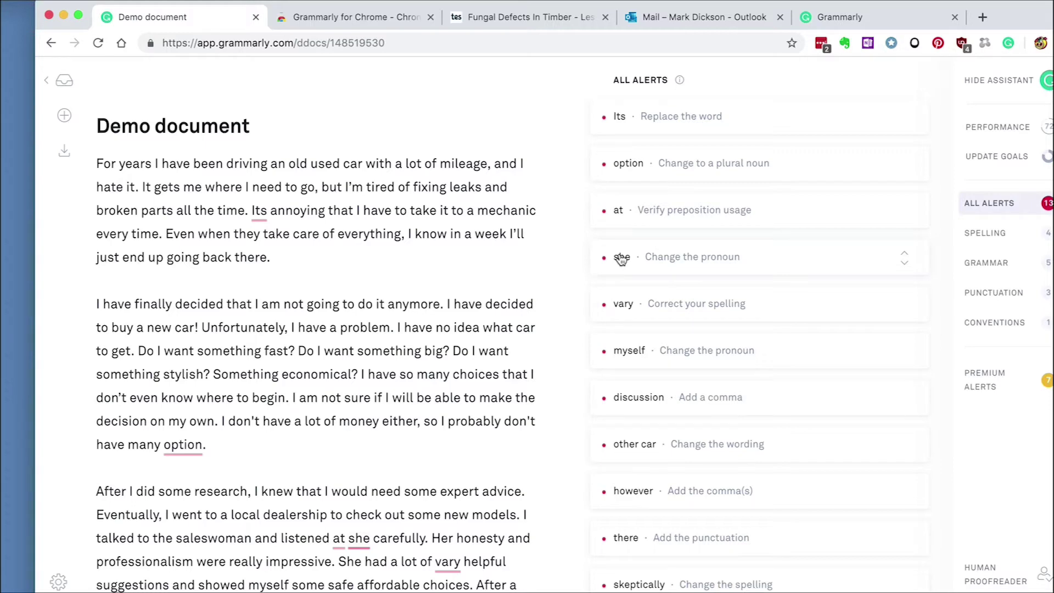
Accept the suggestions changing 'she' to 'her' and 'at' to 'to'
left_click(621, 258)
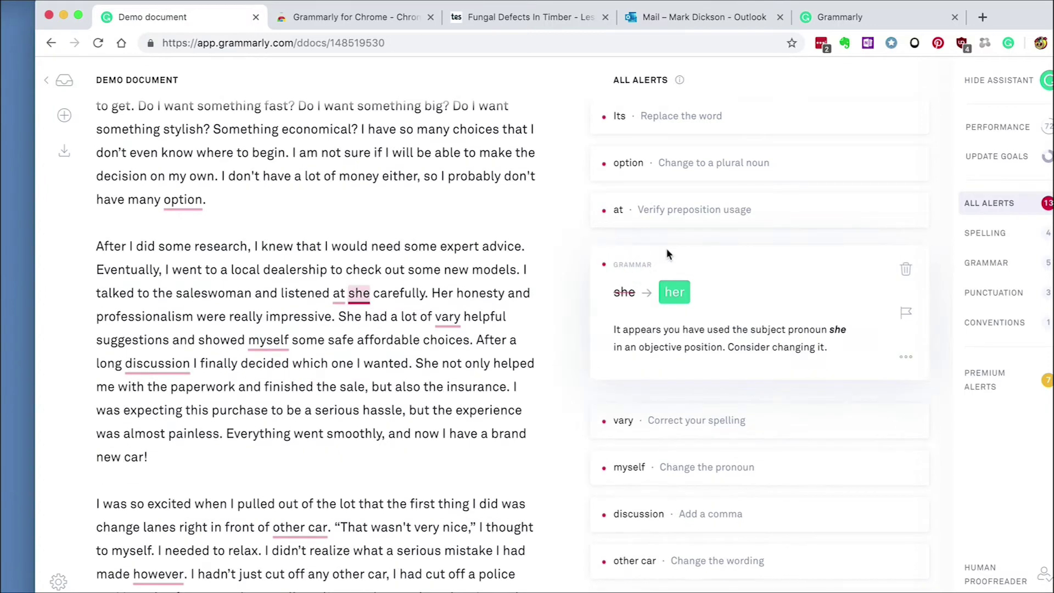
left_click(674, 293)
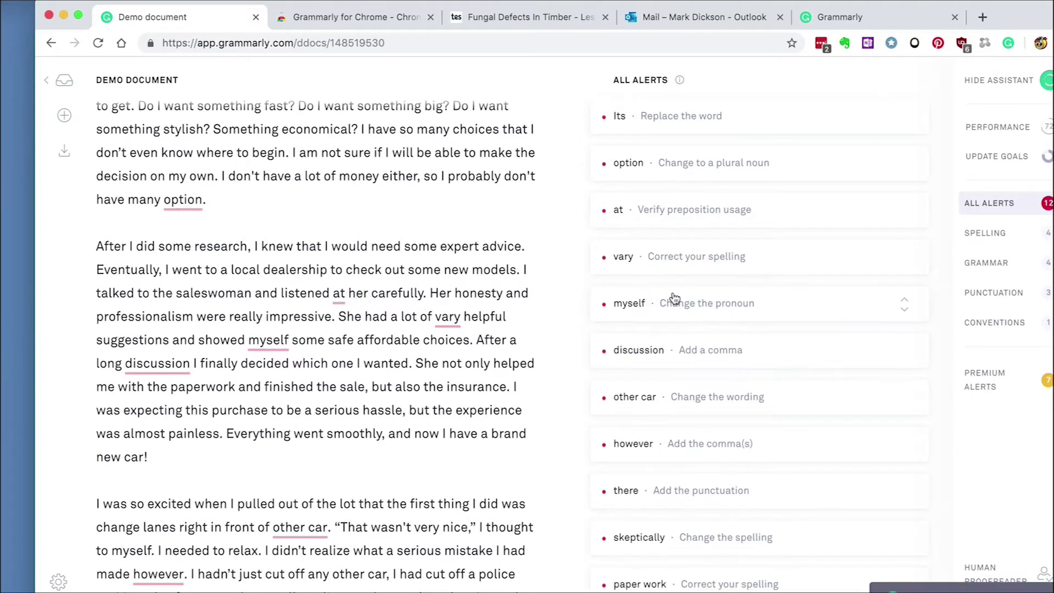
left_click(619, 209)
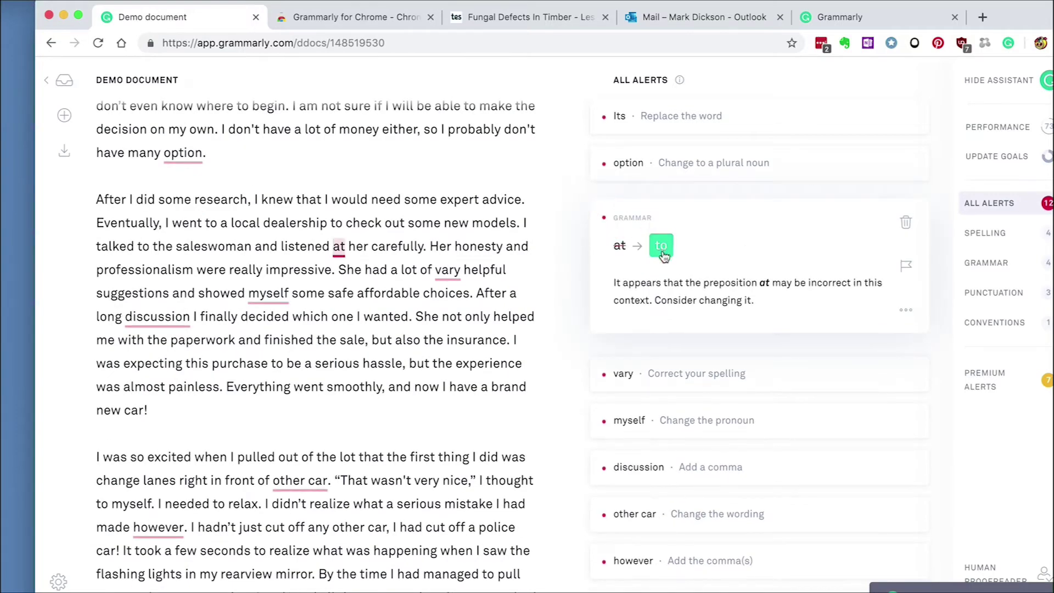
left_click(662, 245)
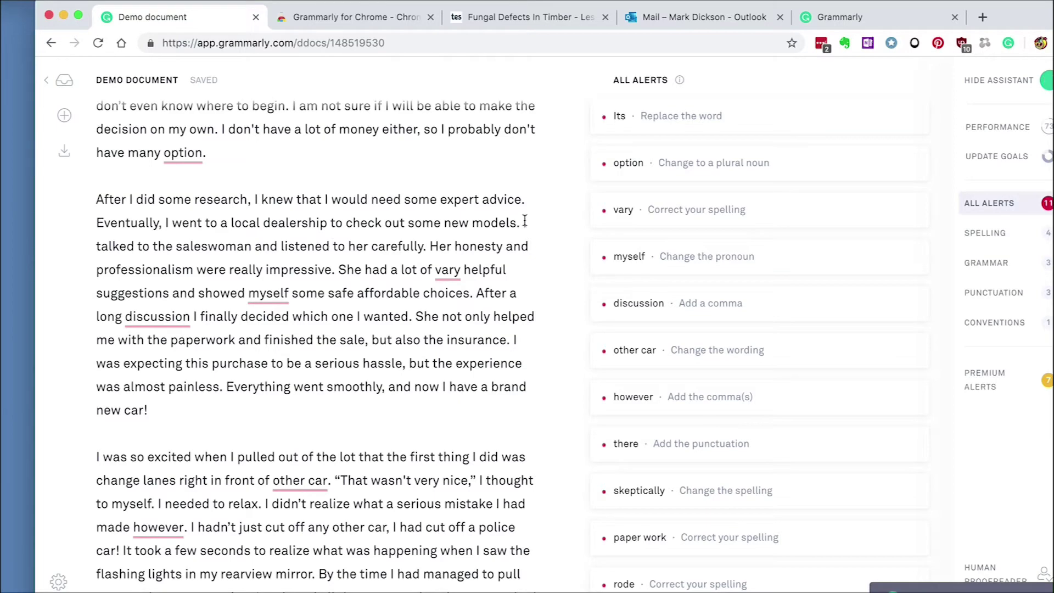
left_click_drag(523, 222, 428, 248)
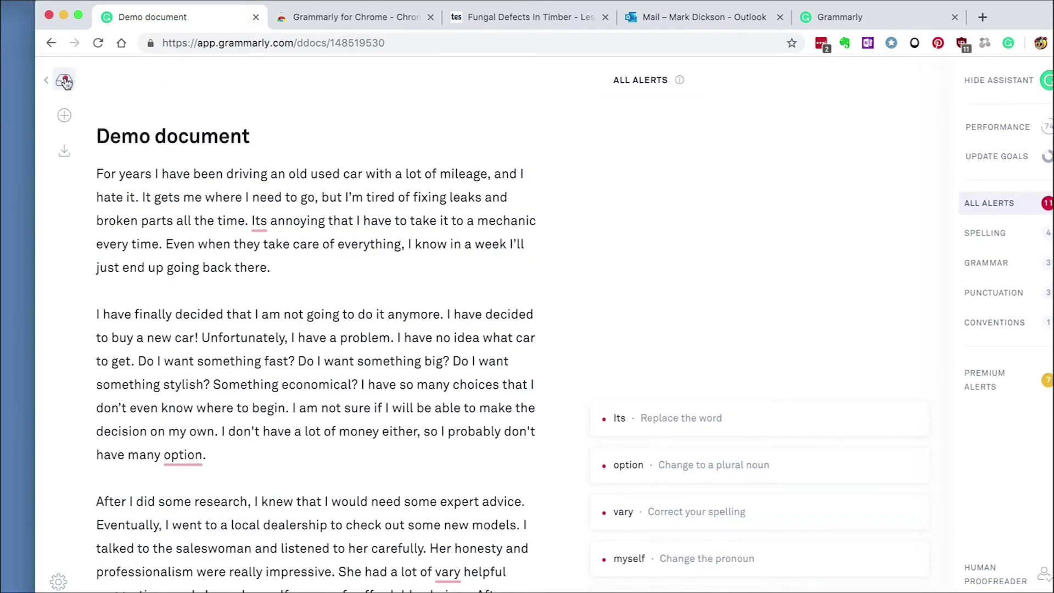
Upload the session-booking guide with goals Inform, Expert, Formal and Mild
left_click(64, 81)
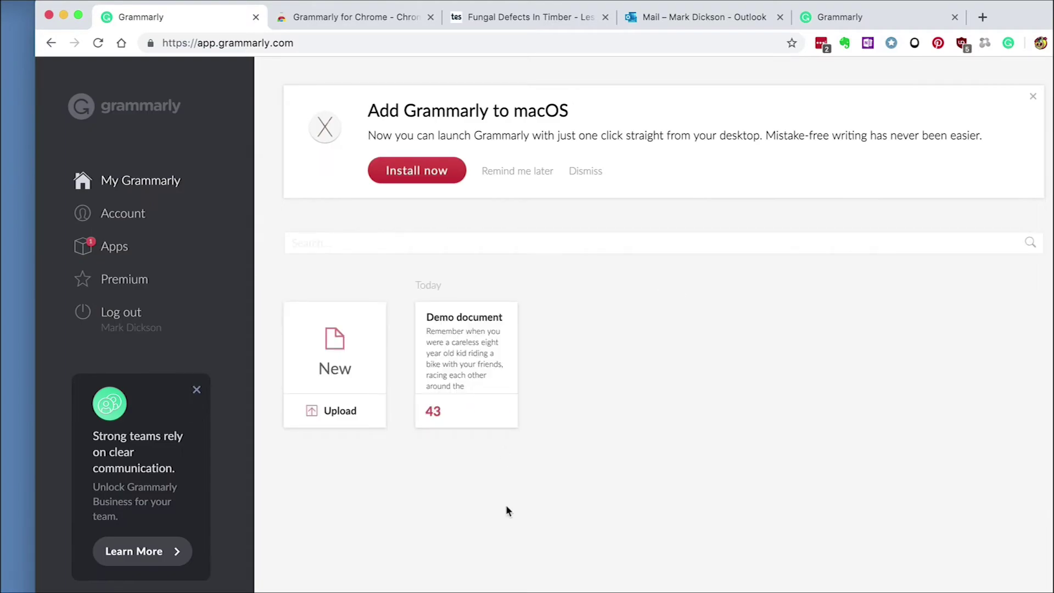
left_click(328, 412)
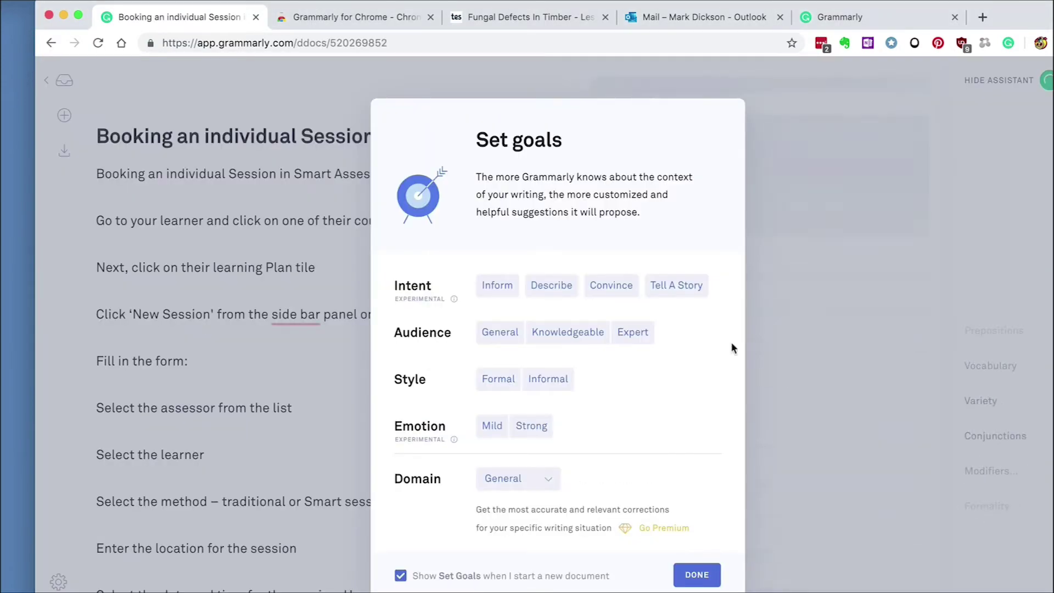
left_click(497, 285)
left_click(633, 332)
left_click(513, 378)
left_click(493, 426)
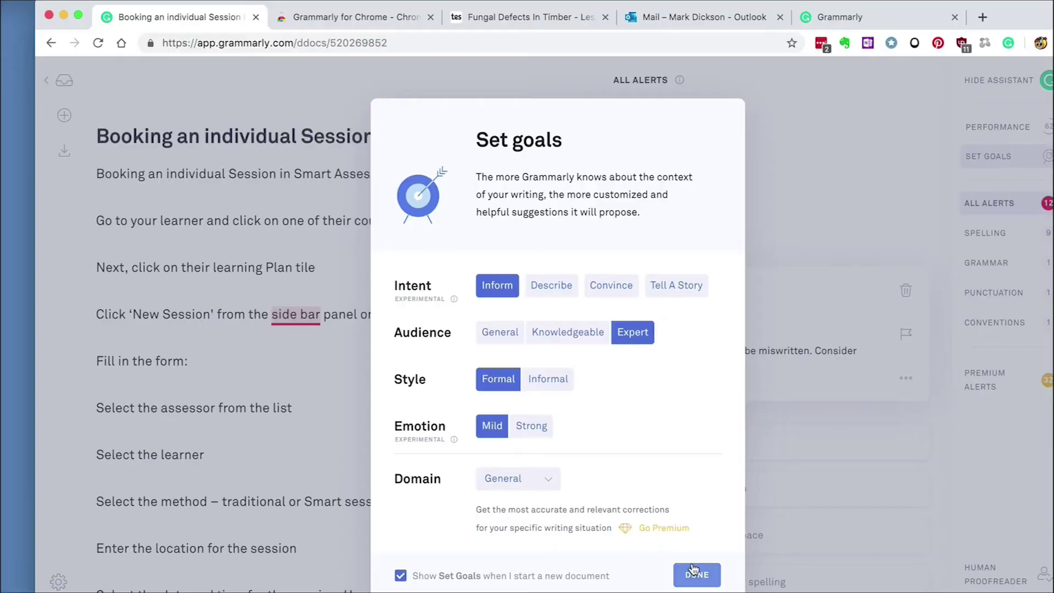
left_click(697, 575)
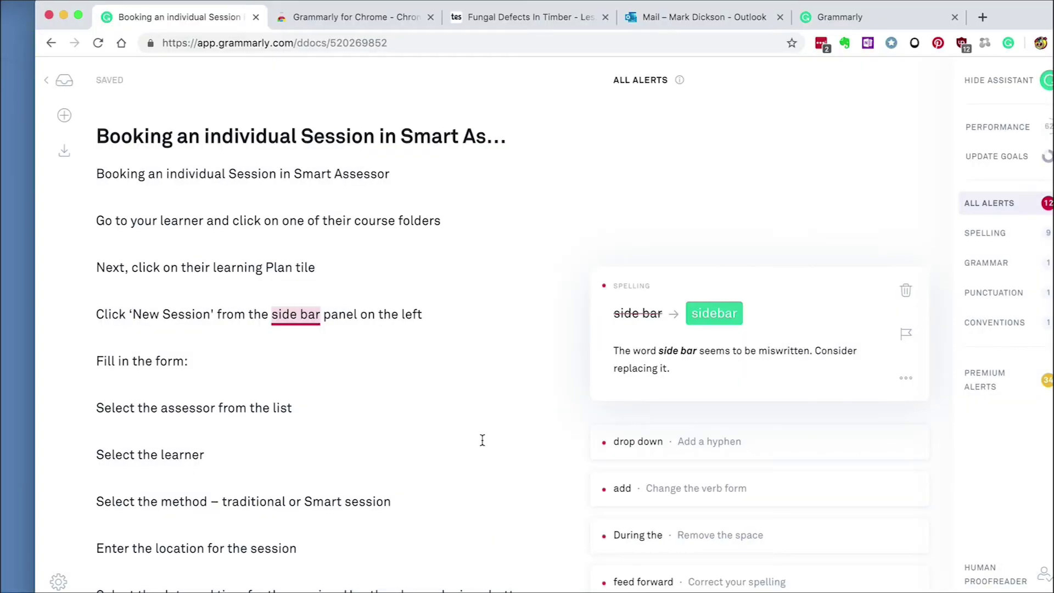
Correct 'side bar' to 'sidebar' and 'drop down' to 'drop-down', then go to the Tes lesson
left_click(713, 313)
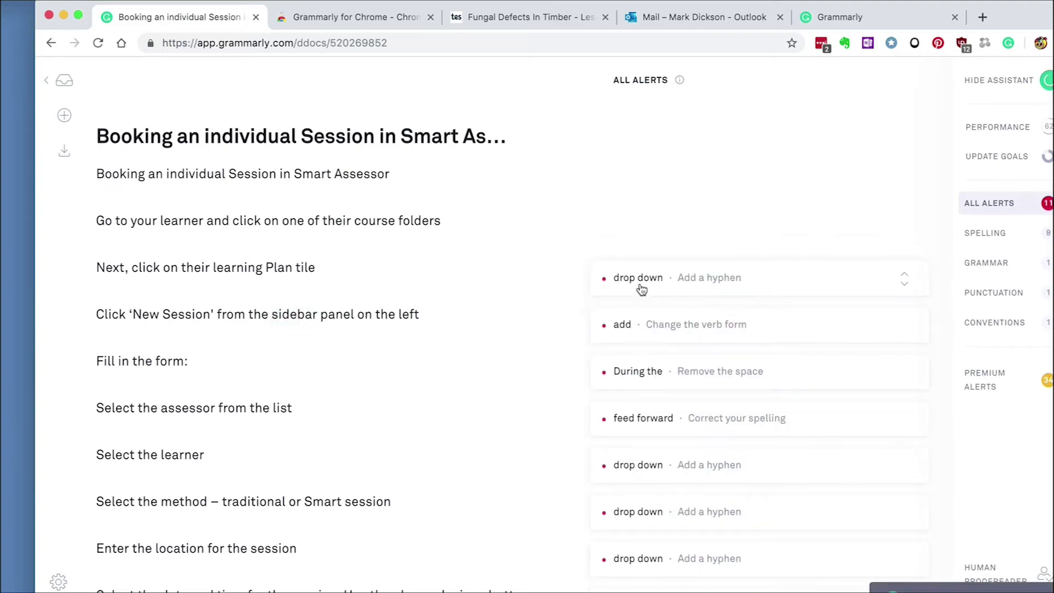
left_click(640, 283)
left_click(734, 313)
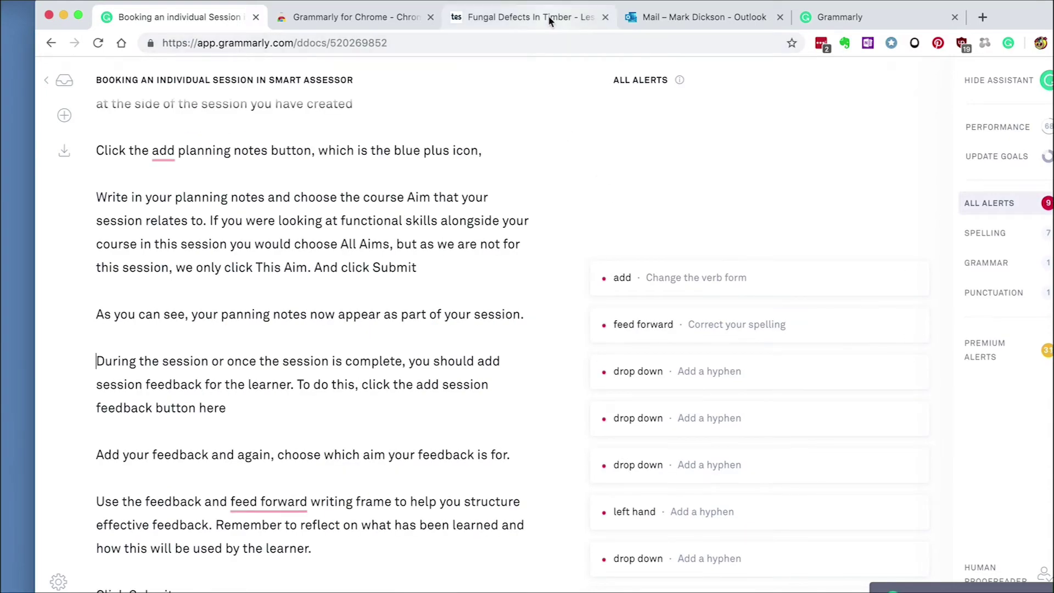
left_click(549, 18)
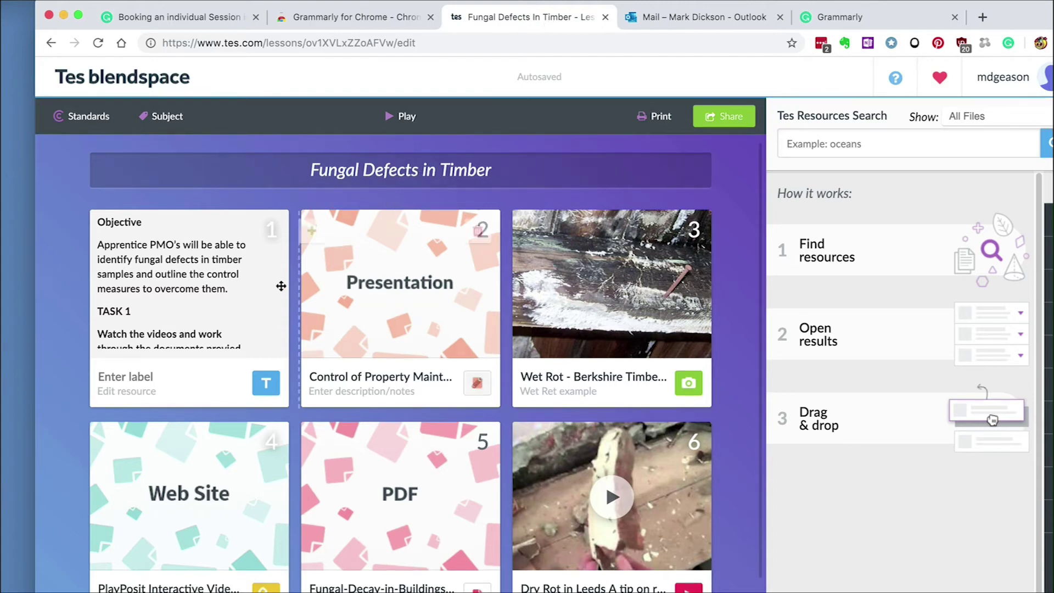
Fix 'provied' and 'provded' to 'provided' in card 1's task text and save it
left_click(266, 383)
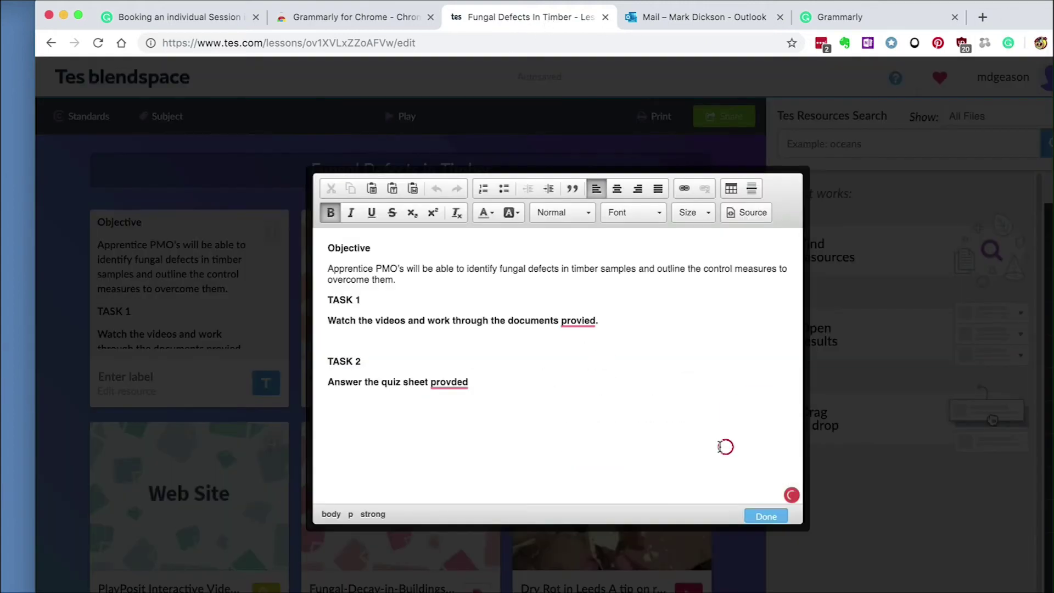
left_click(791, 494)
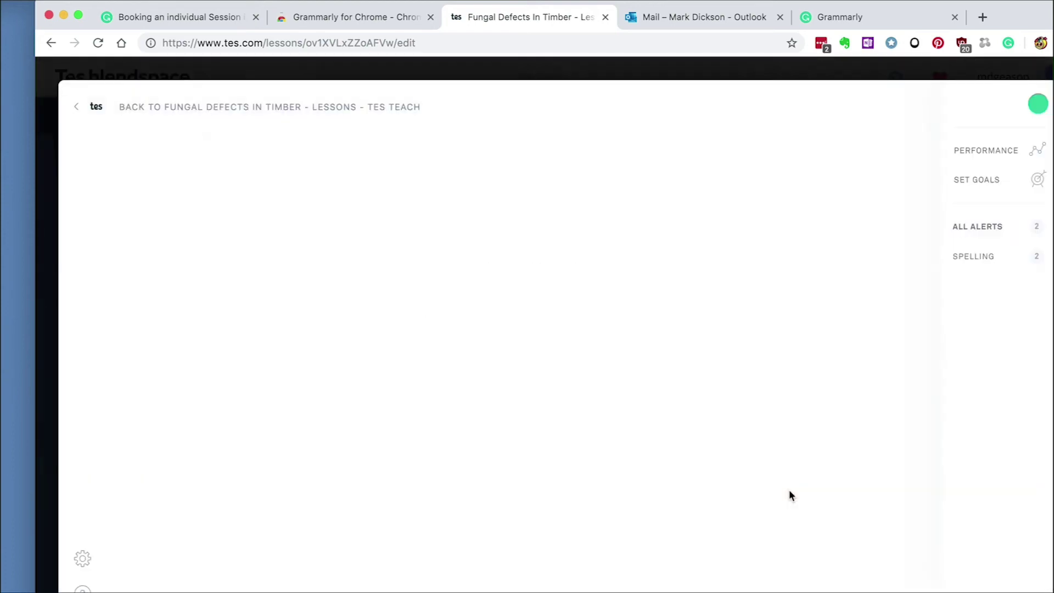
left_click(703, 186)
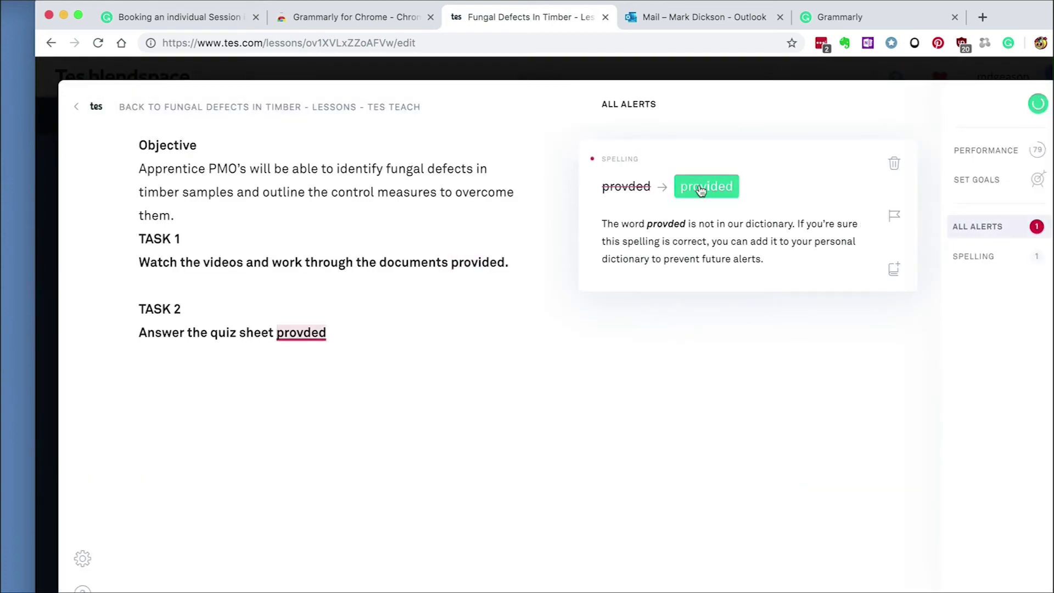
left_click(704, 187)
left_click(79, 107)
left_click(773, 516)
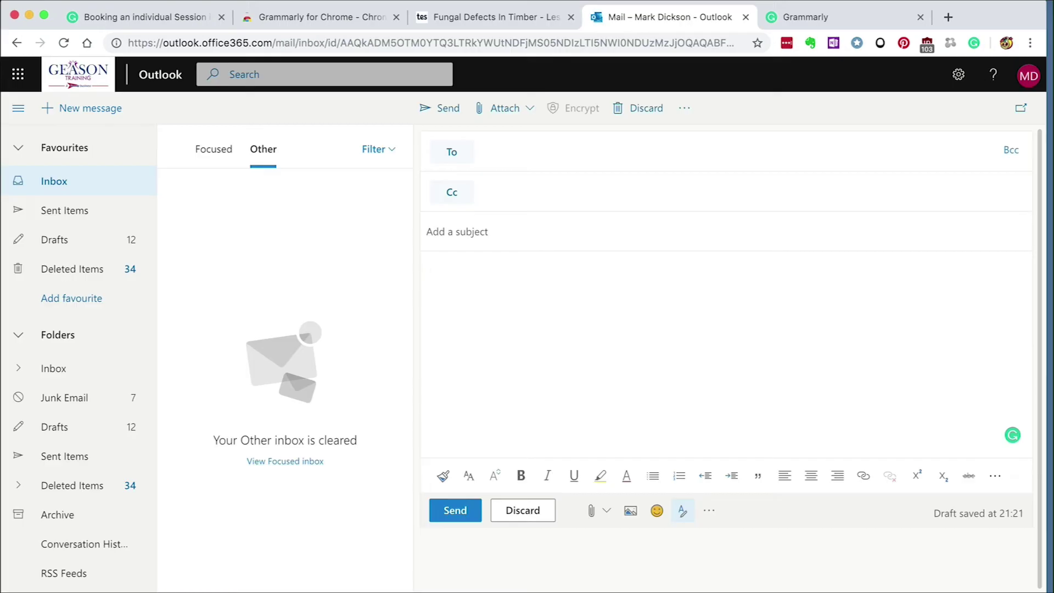
Write 'Thaks for confirming,' with a sign-off name, then accept Grammarly's 'Thanks' correction
type("Thaks for confirming,")
key("Return")
key("Return")
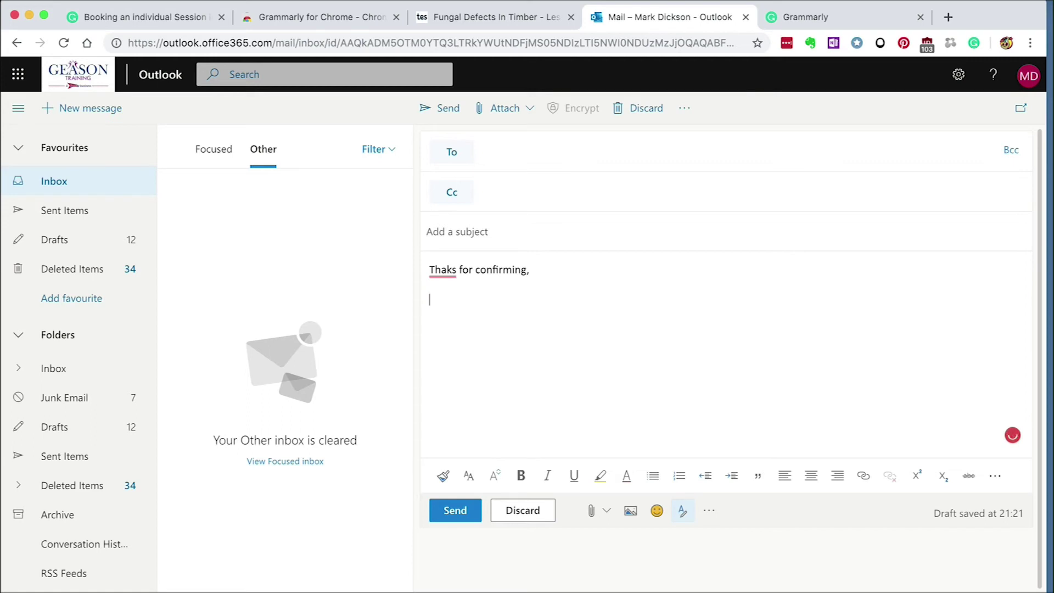
type("Mark")
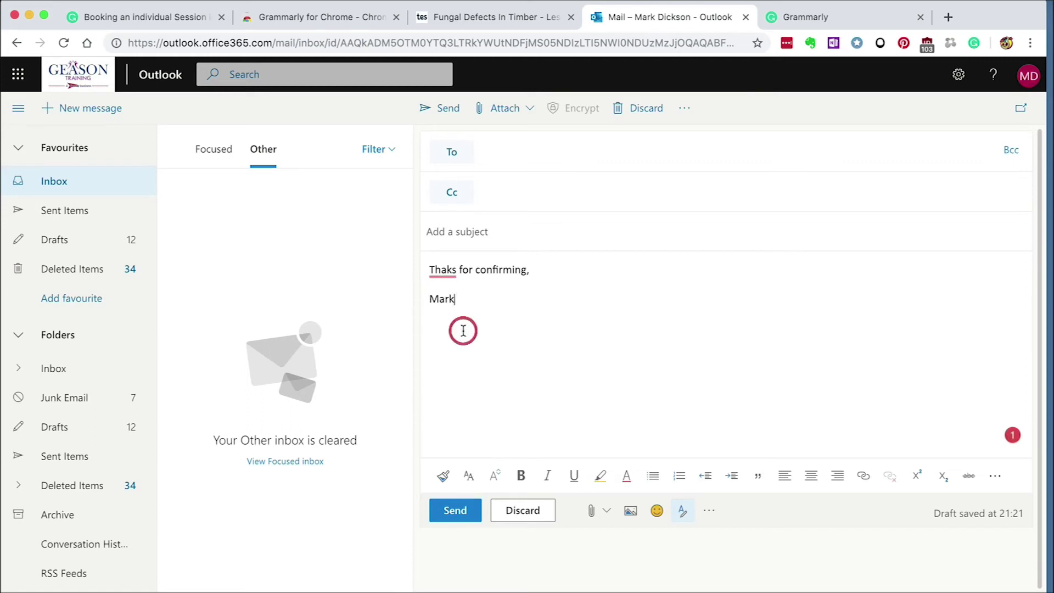
left_click(1013, 435)
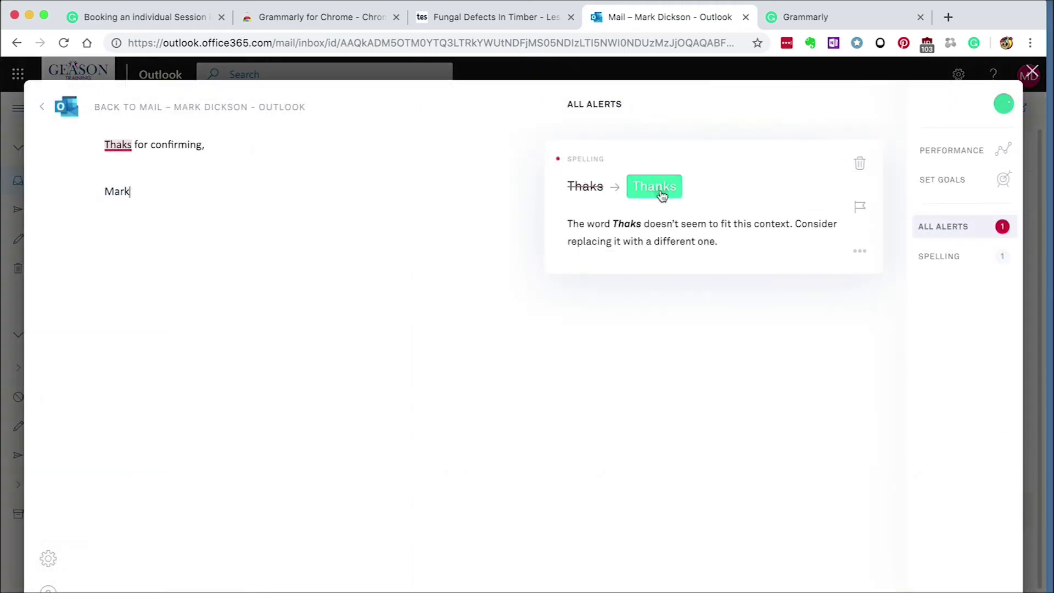
left_click(662, 193)
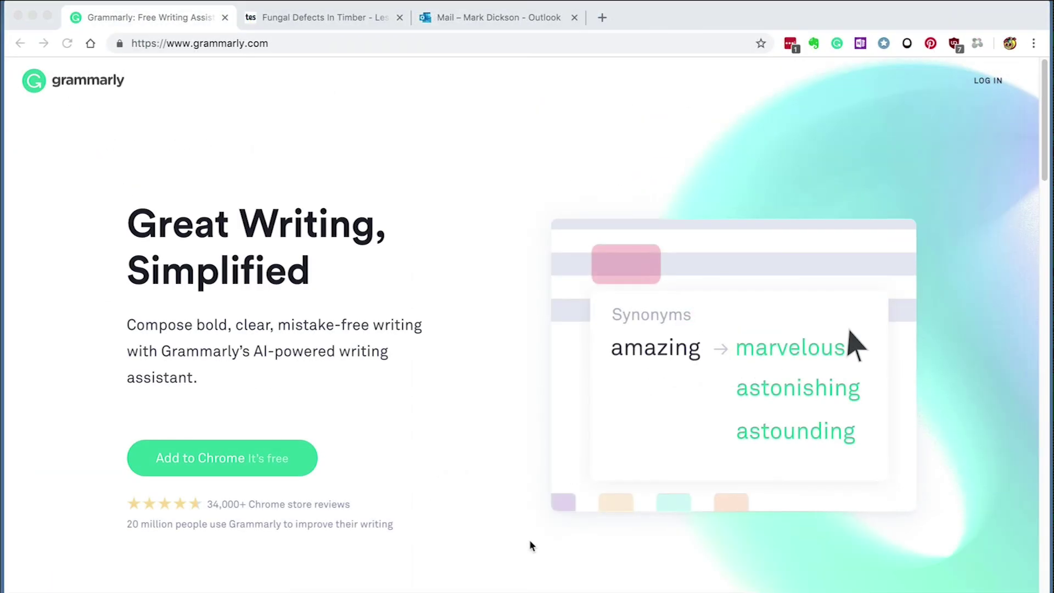